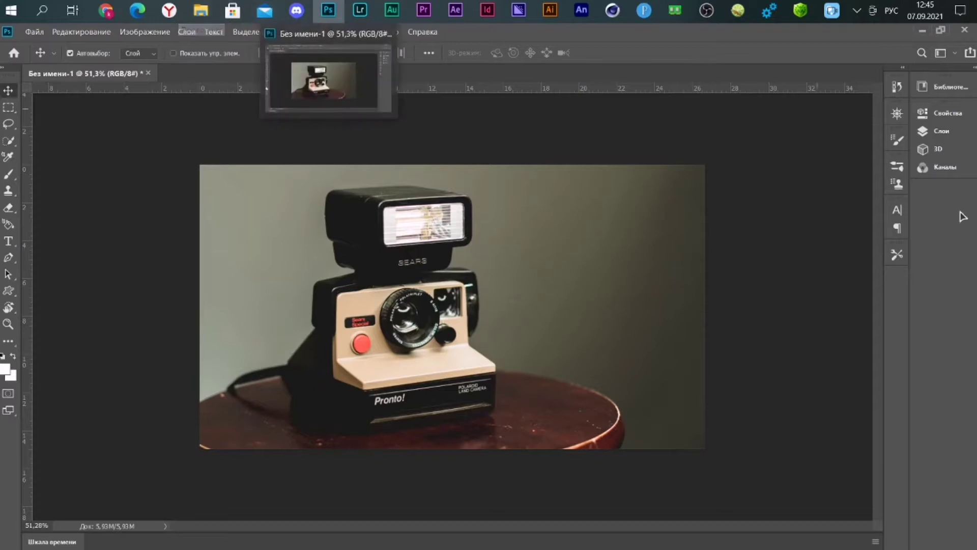
Select the wall background left and right of the camera with the Magic Wand.
{"action": "left_click", "coordinate": [8, 141]}
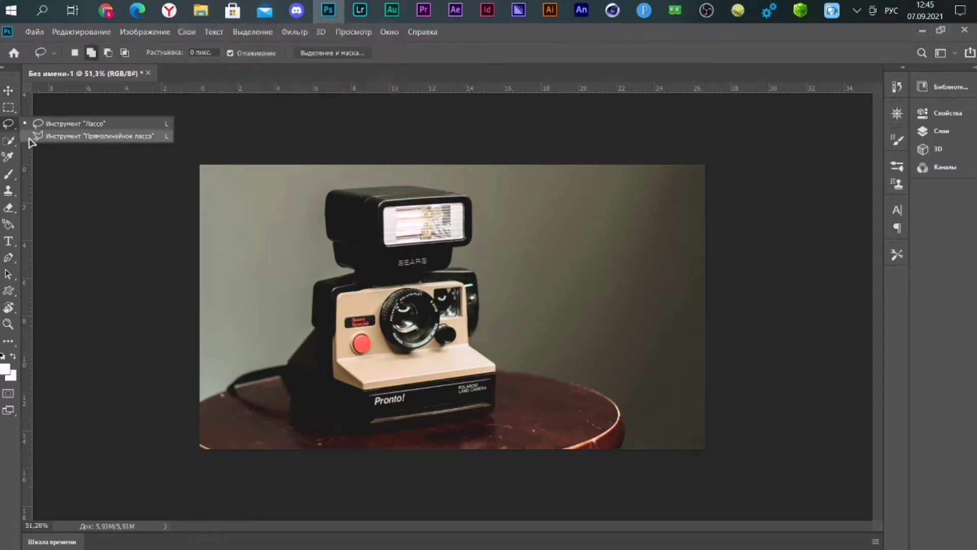
{"action": "left_click", "coordinate": [46, 154]}
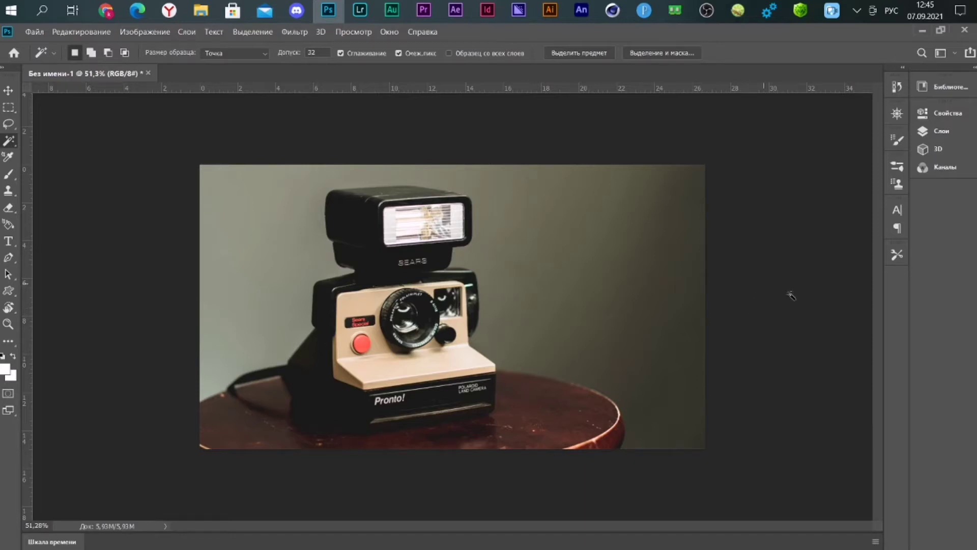
{"action": "left_click", "coordinate": [555, 256]}
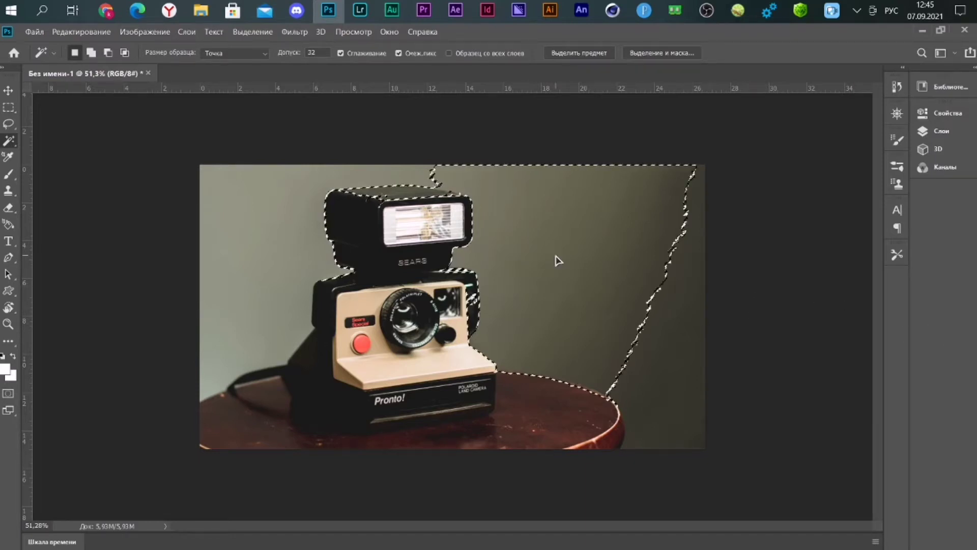
{"action": "left_click", "coordinate": [250, 217]}
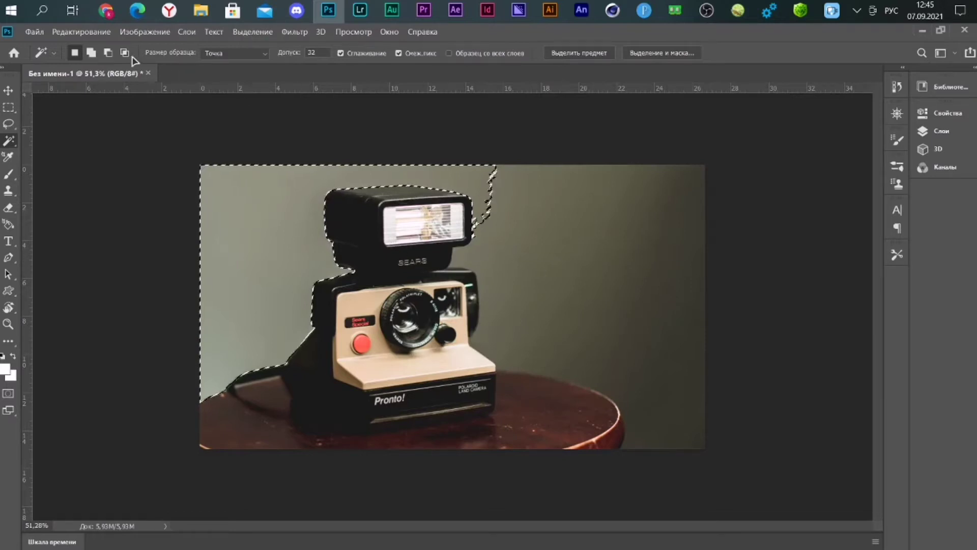
Add the far-right background and the strip between regions to the selection, then zoom in.
{"action": "left_click", "coordinate": [97, 56]}
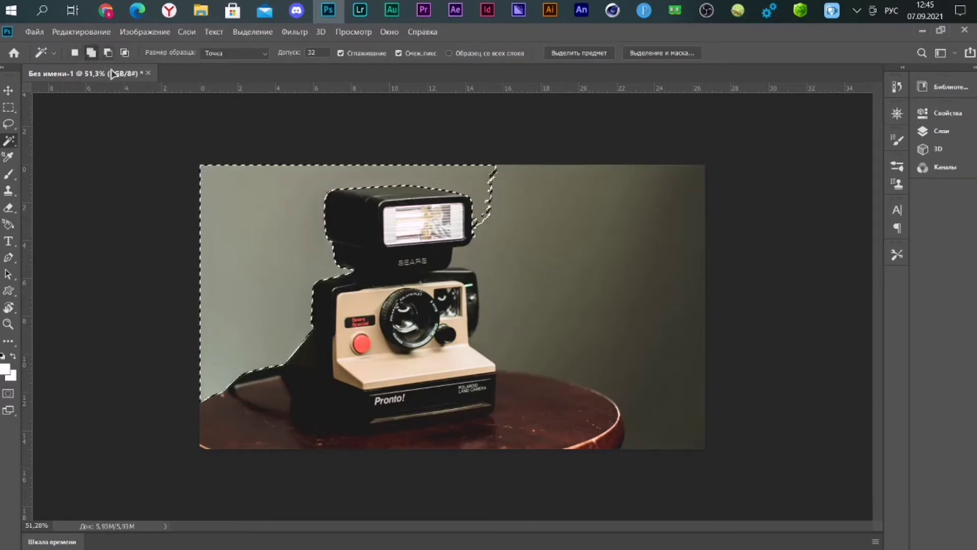
{"action": "left_click", "coordinate": [633, 249]}
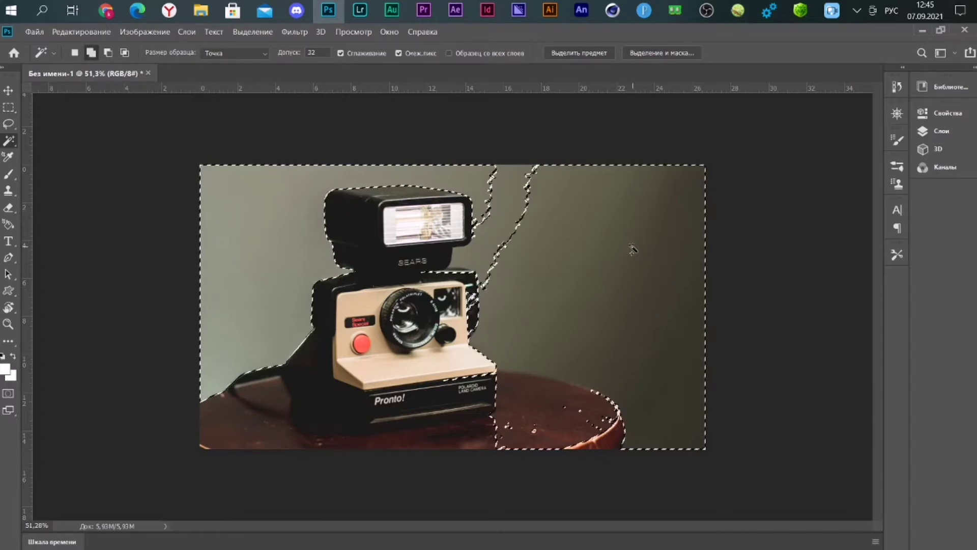
{"action": "left_click", "coordinate": [499, 225]}
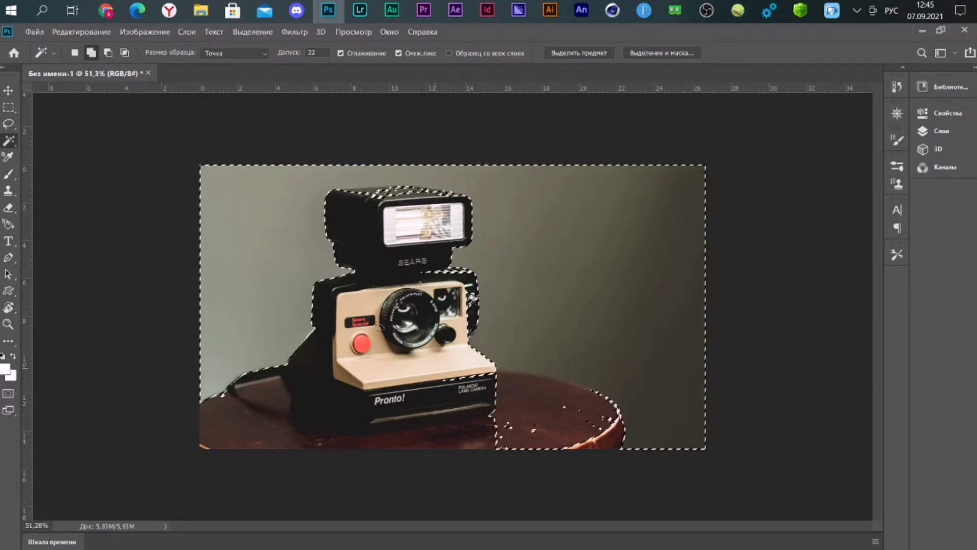
{"action": "key", "text": "ctrl+plus"}
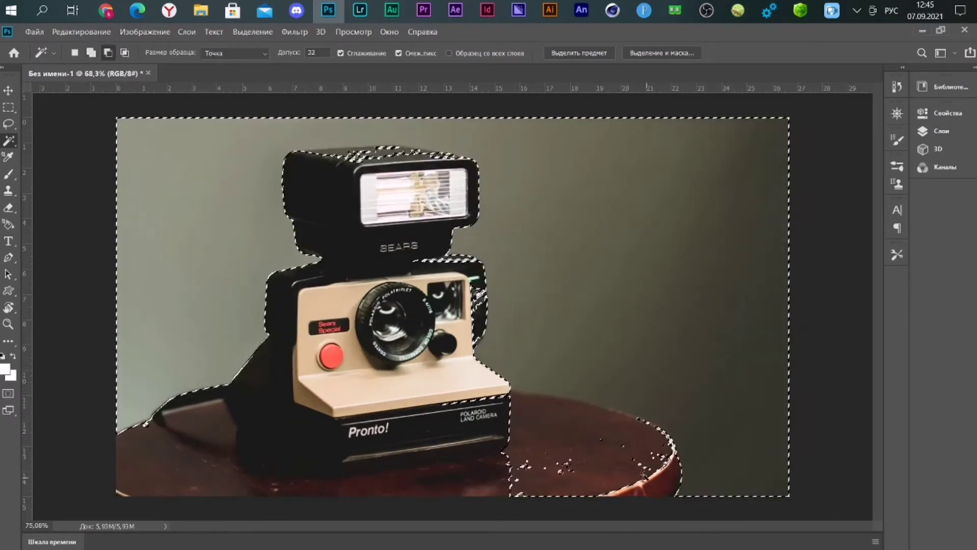
{"action": "key", "text": "ctrl+plus"}
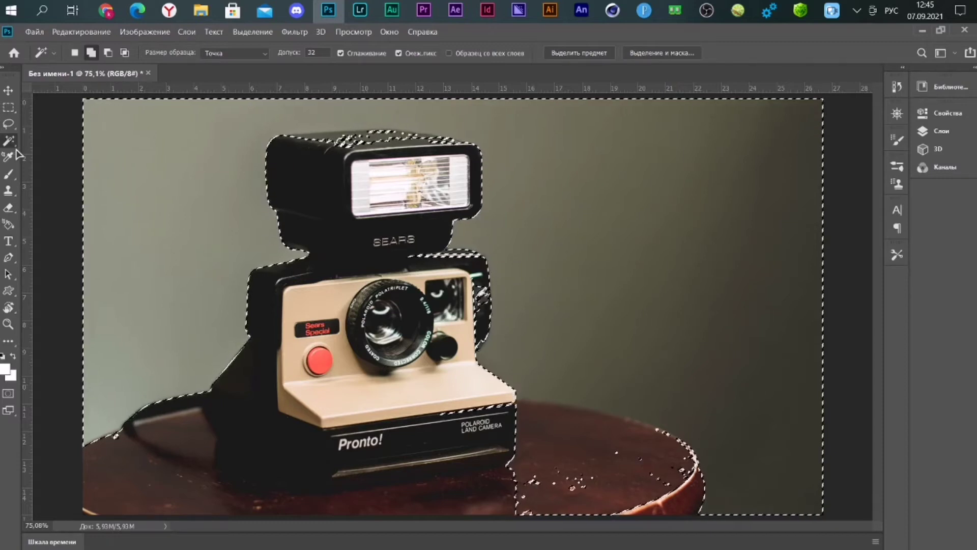
Subtract the table area, re-add the right background, and drop stray spots on the camera.
{"action": "left_click", "coordinate": [108, 52]}
{"action": "left_click", "coordinate": [577, 447]}
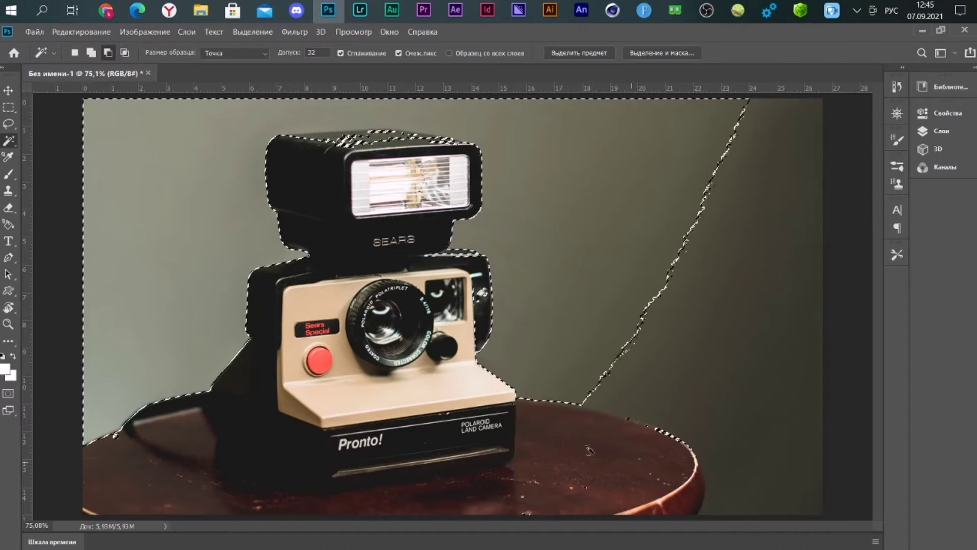
{"action": "left_click", "coordinate": [92, 53]}
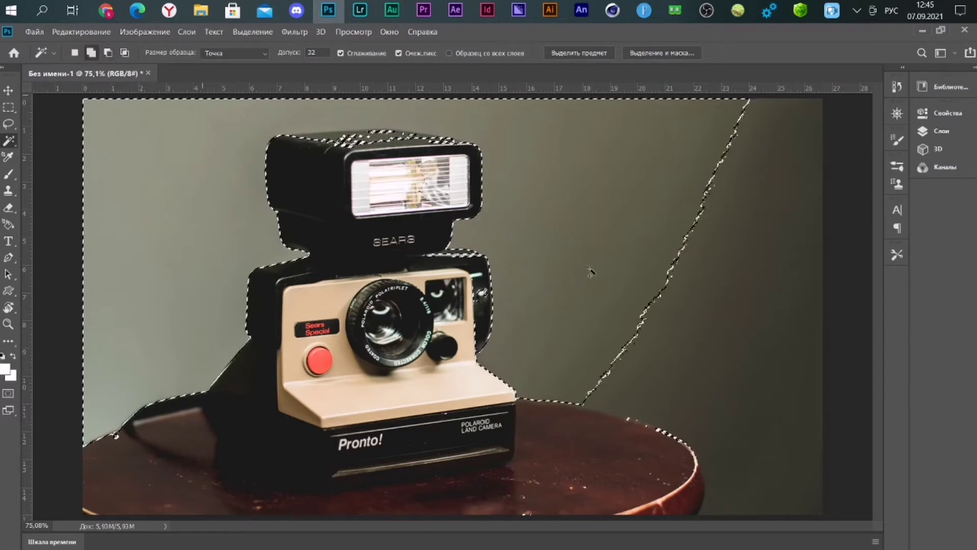
{"action": "left_click", "coordinate": [693, 329]}
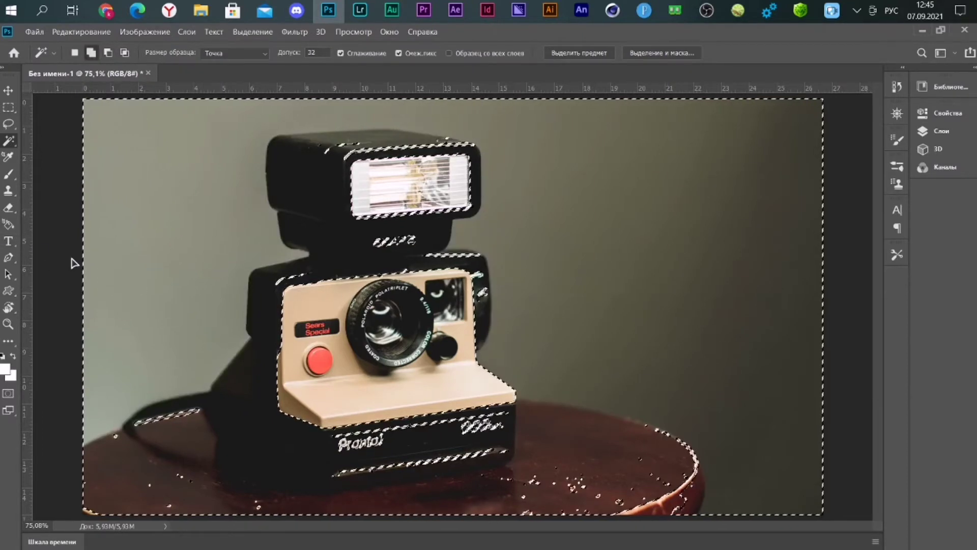
{"action": "left_click", "coordinate": [101, 276]}
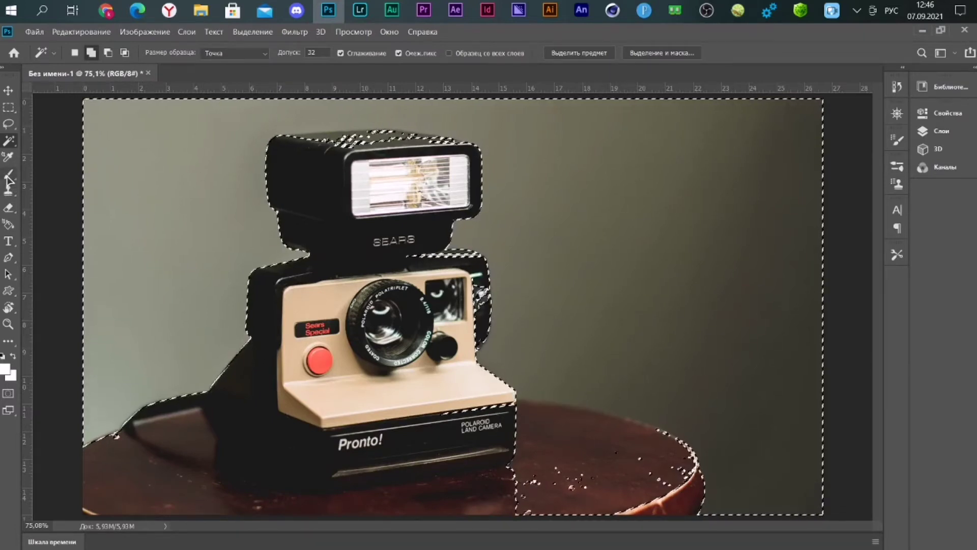
Remove the table below the camera from the selection with Quick Selection in Subtract mode.
{"action": "right_click", "coordinate": [8, 141]}
{"action": "left_click", "coordinate": [61, 136]}
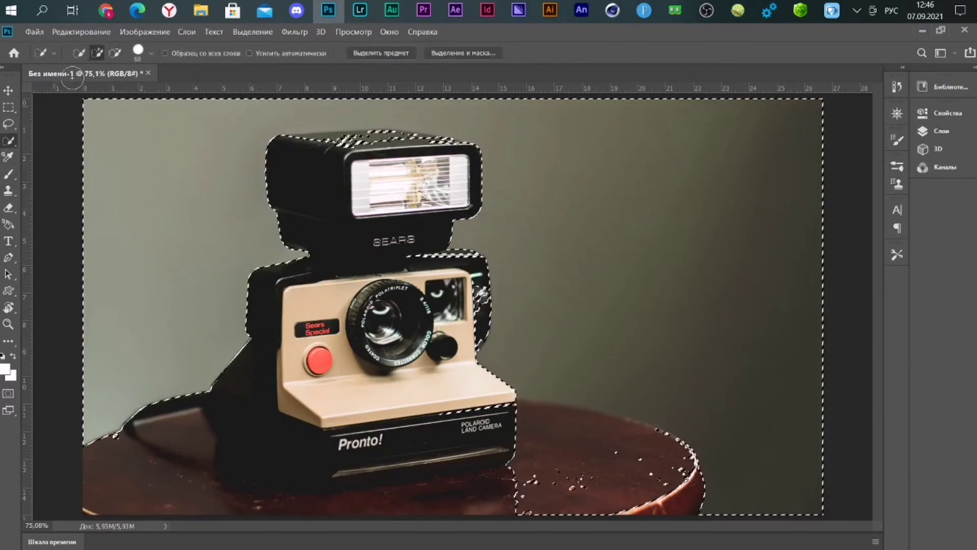
{"action": "left_click", "coordinate": [115, 53]}
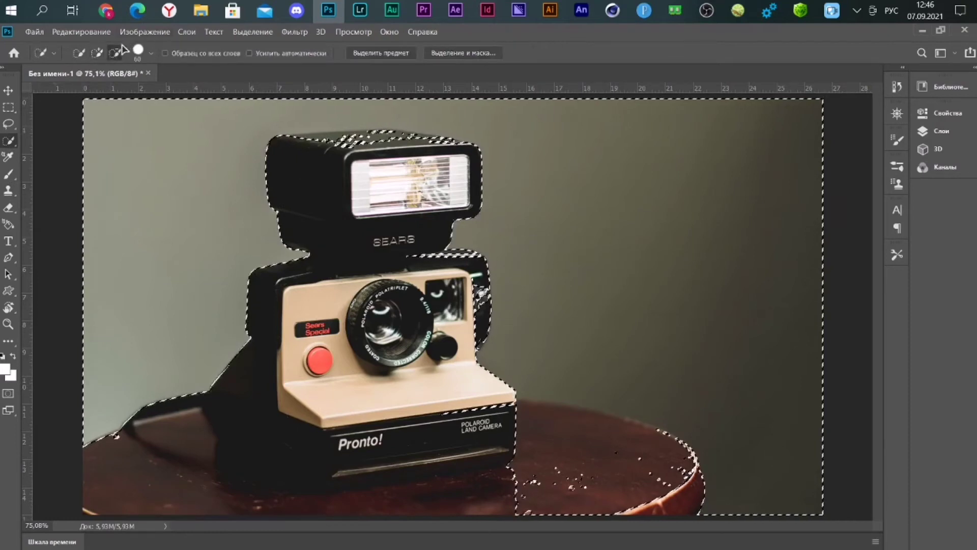
{"action": "mouse_move", "coordinate": [511, 498]}
{"action": "left_mouse_down"}
{"action": "mouse_move", "coordinate": [675, 481]}
{"action": "mouse_move", "coordinate": [576, 432]}
{"action": "left_mouse_up"}
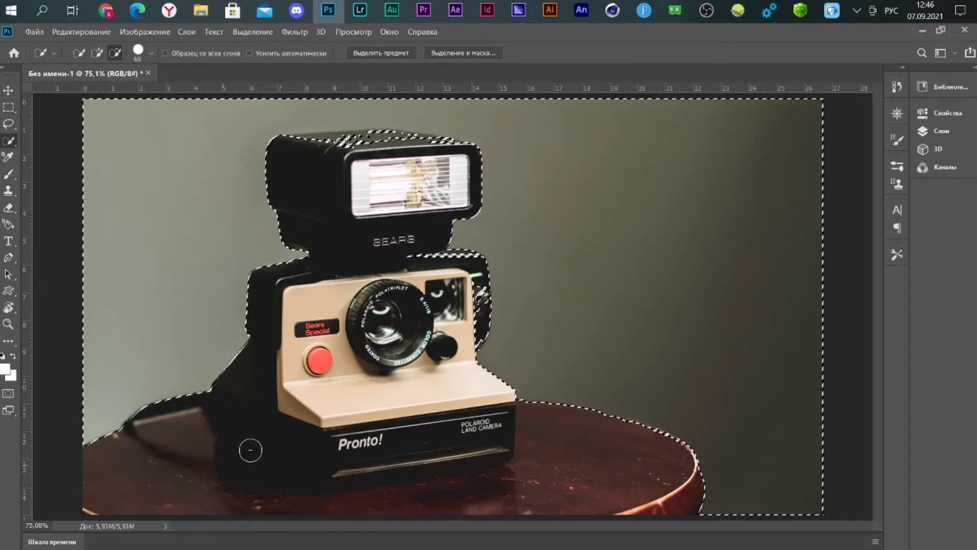
Tidy the selection edge below the SEARS label, along the camera's right side and flash top.
{"action": "scroll", "coordinate": [360, 133], "scroll_direction": "up", "scroll_amount": 3}
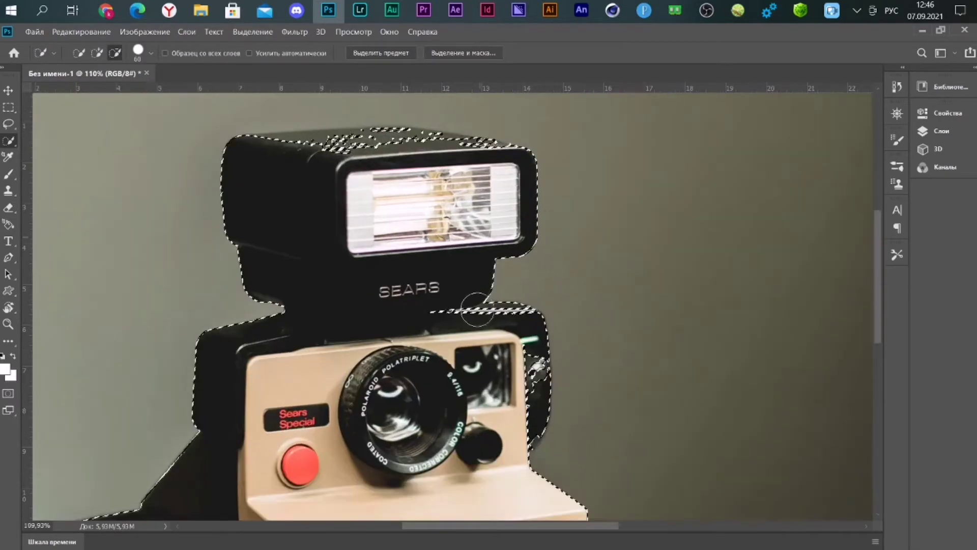
{"action": "left_click_drag", "start_coordinate": [415, 323], "coordinate": [499, 321]}
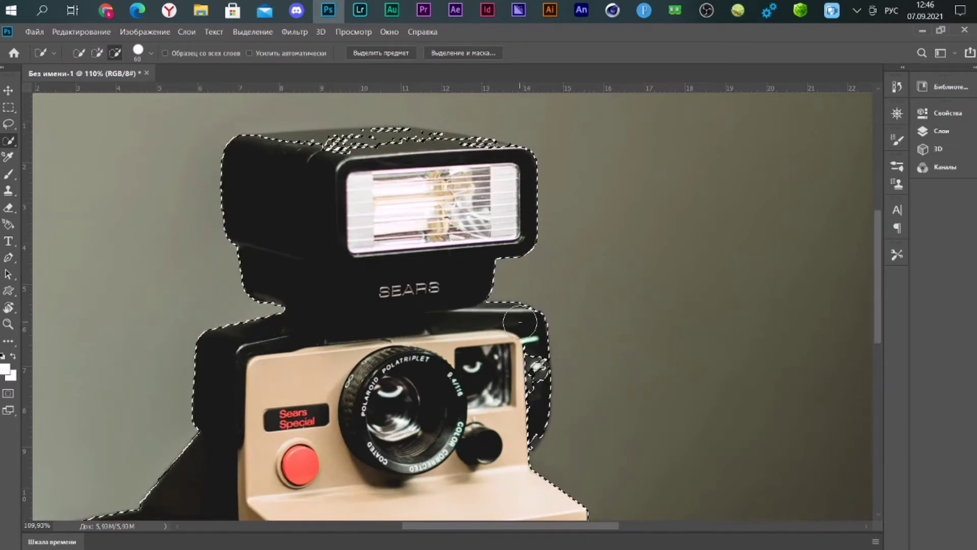
{"action": "left_click_drag", "start_coordinate": [527, 357], "coordinate": [536, 407]}
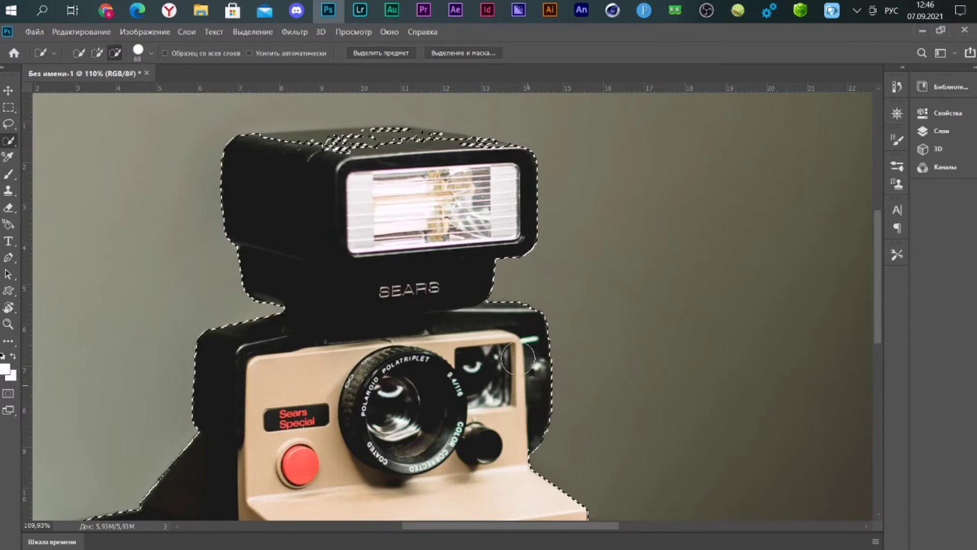
{"action": "left_click_drag", "start_coordinate": [402, 245], "coordinate": [415, 360]}
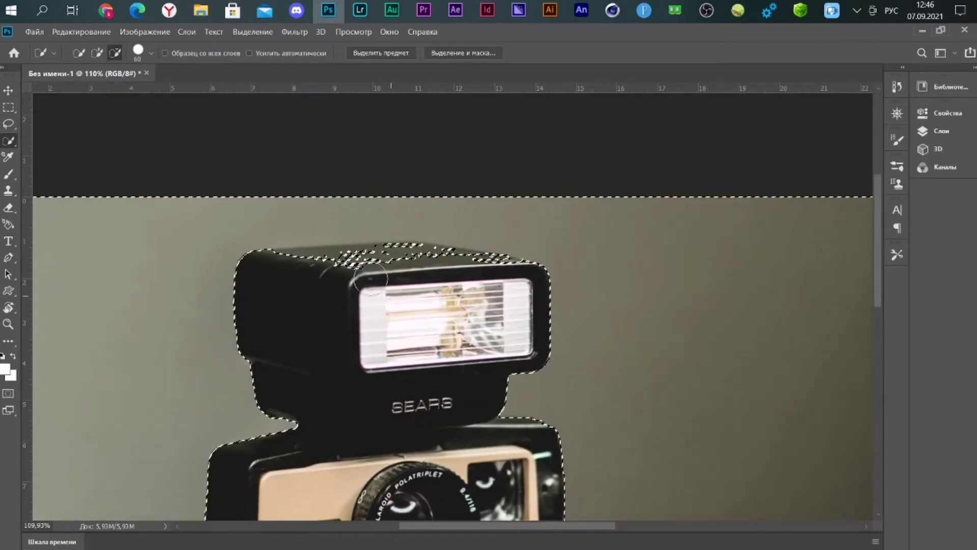
{"action": "left_click_drag", "start_coordinate": [343, 272], "coordinate": [512, 275]}
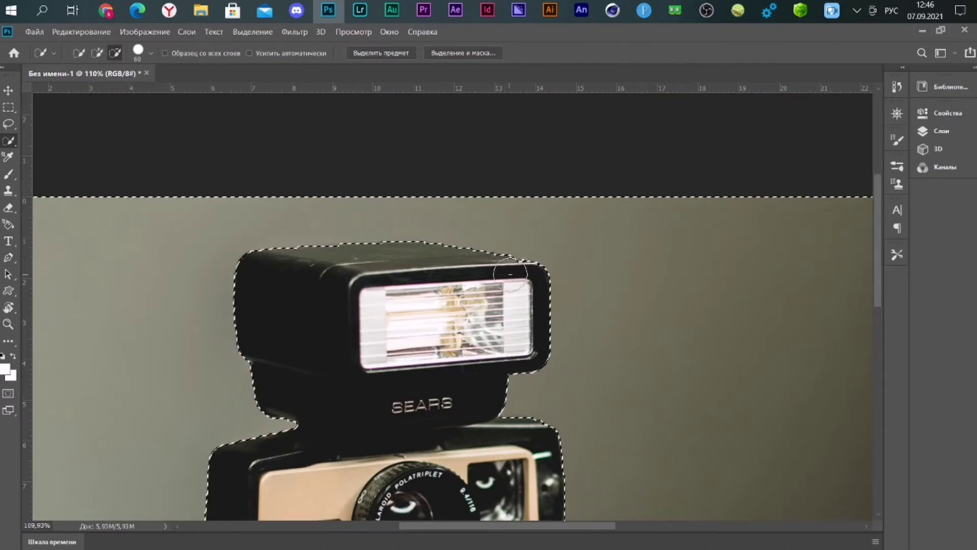
Zoom out to the whole image and bring up the selection's context menu with the Rectangular Marquee.
{"action": "key", "text": "ctrl+0"}
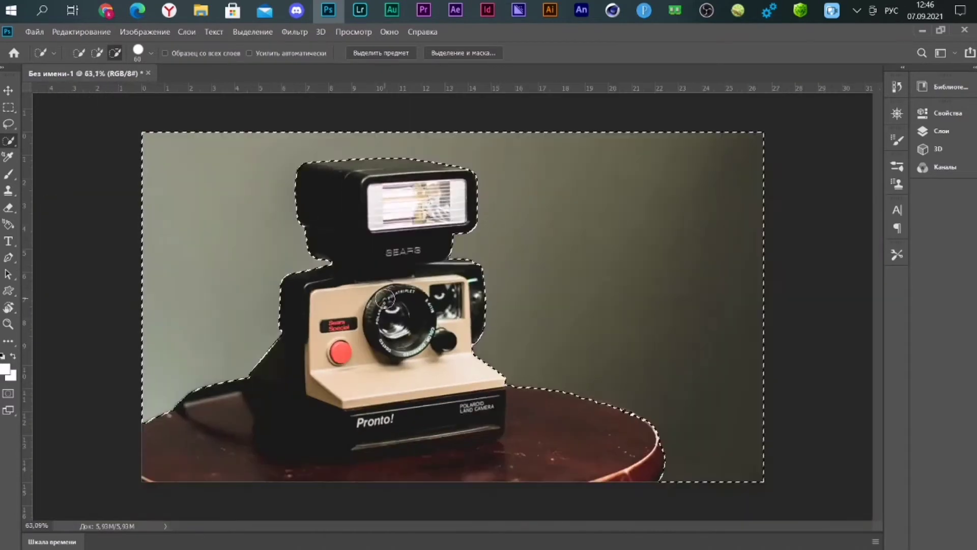
{"action": "left_click", "coordinate": [7, 91]}
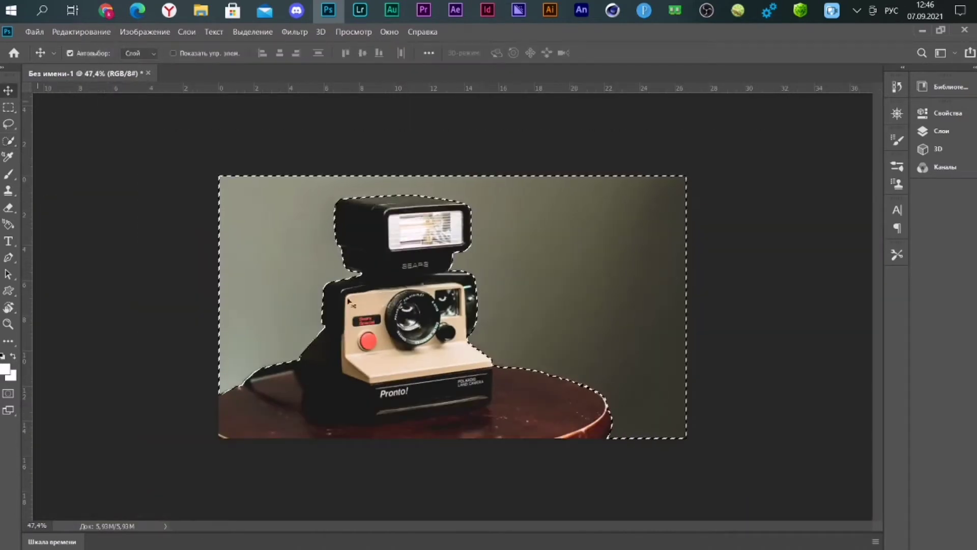
{"action": "left_click", "coordinate": [8, 108]}
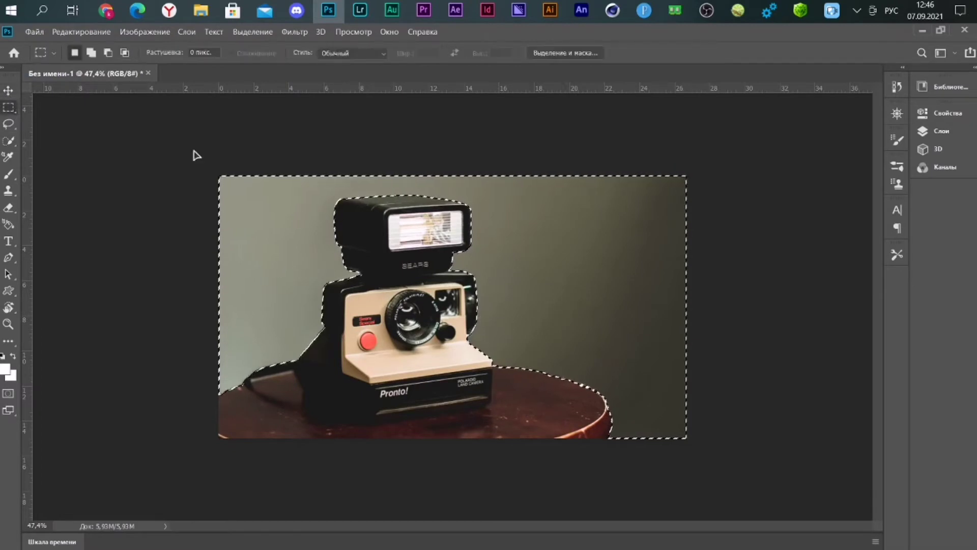
{"action": "right_click", "coordinate": [539, 249]}
Cut the selected background onto a new layer, Слой 1, and hide it to preview.
{"action": "left_click", "coordinate": [594, 345]}
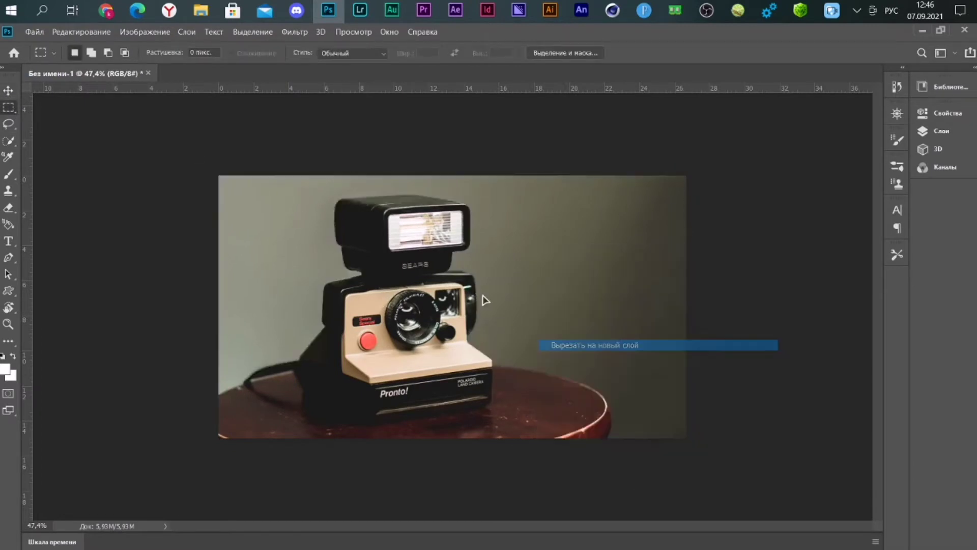
{"action": "left_click", "coordinate": [938, 149]}
{"action": "left_click", "coordinate": [942, 131]}
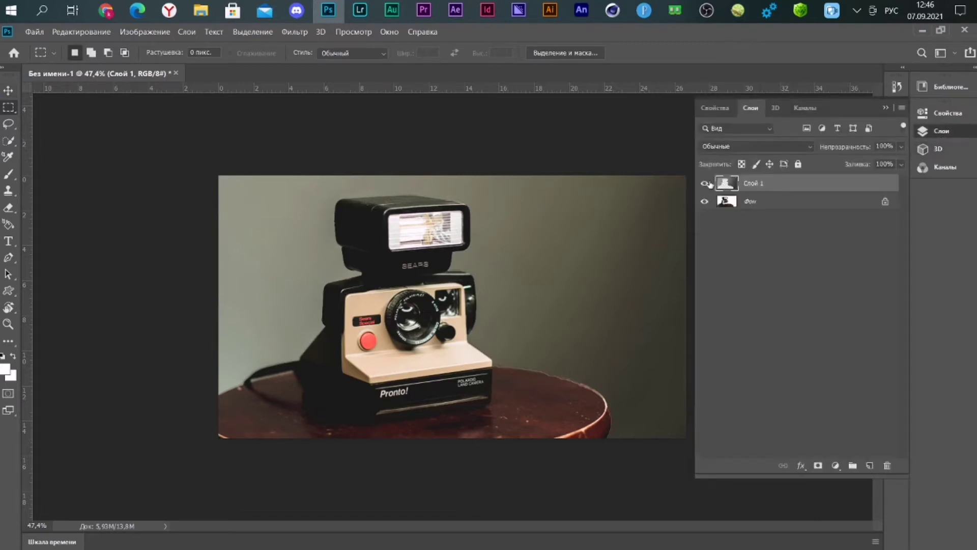
{"action": "left_click", "coordinate": [705, 183]}
{"action": "scroll", "coordinate": [652, 402], "scroll_direction": "up", "scroll_amount": 2}
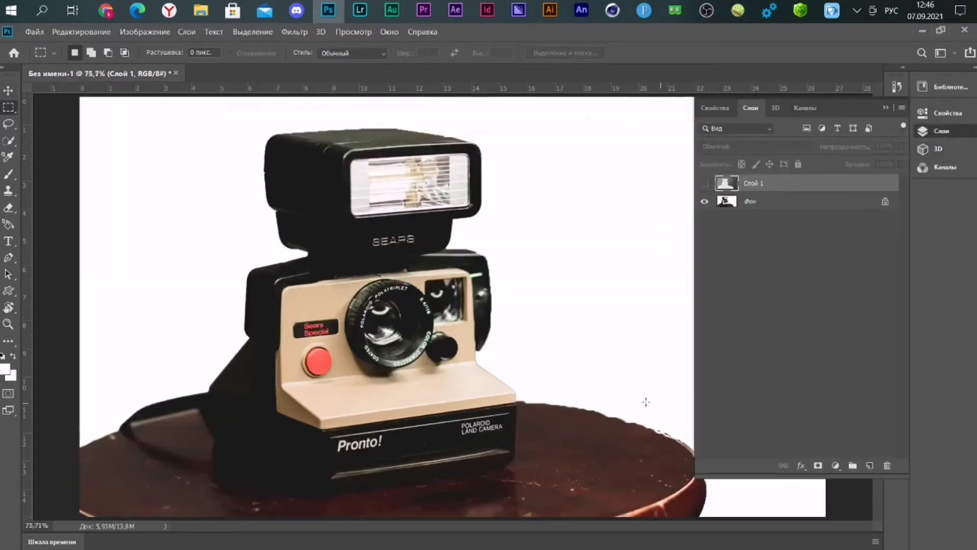
{"action": "scroll", "coordinate": [636, 405], "scroll_direction": "up", "scroll_amount": 2}
{"action": "scroll", "coordinate": [611, 408], "scroll_direction": "up", "scroll_amount": 2}
{"action": "scroll", "coordinate": [593, 410], "scroll_direction": "up", "scroll_amount": 2}
{"action": "scroll", "coordinate": [594, 410], "scroll_direction": "down", "scroll_amount": 2}
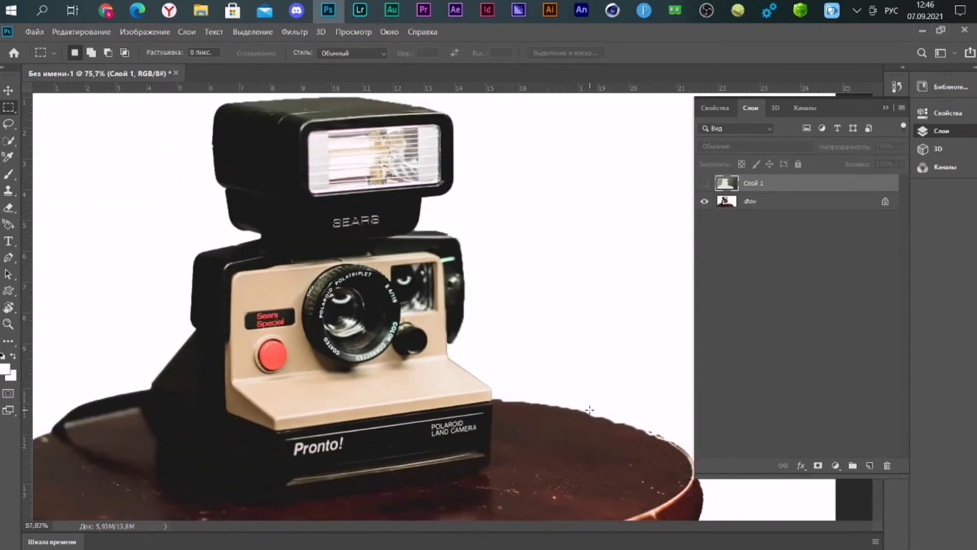
{"action": "scroll", "coordinate": [601, 402], "scroll_direction": "down", "scroll_amount": 3}
{"action": "scroll", "coordinate": [613, 382], "scroll_direction": "down", "scroll_amount": 1}
Undo twice to remove Слой 1 and restore the background selection around the camera.
{"action": "key", "text": "ctrl+z"}
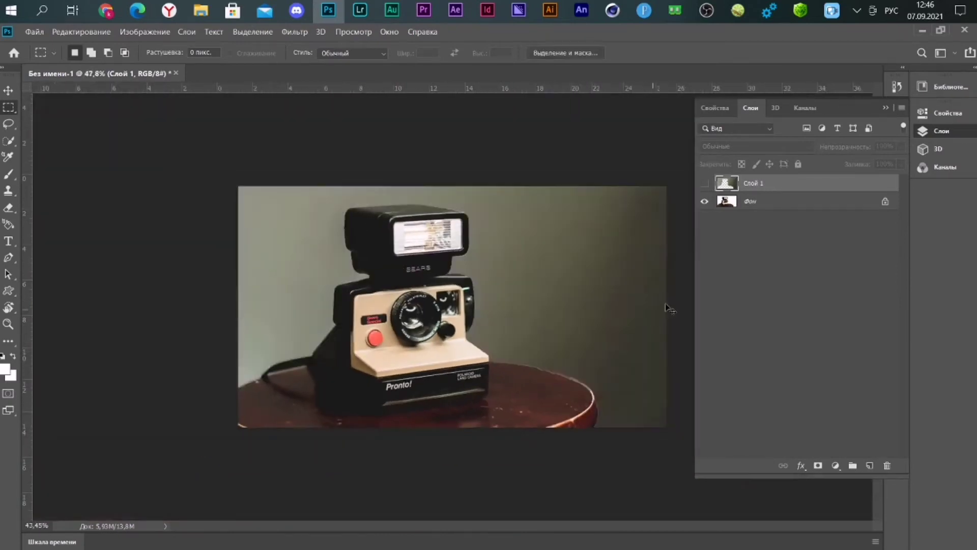
{"action": "key", "text": "ctrl+z"}
{"action": "left_click", "coordinate": [886, 107]}
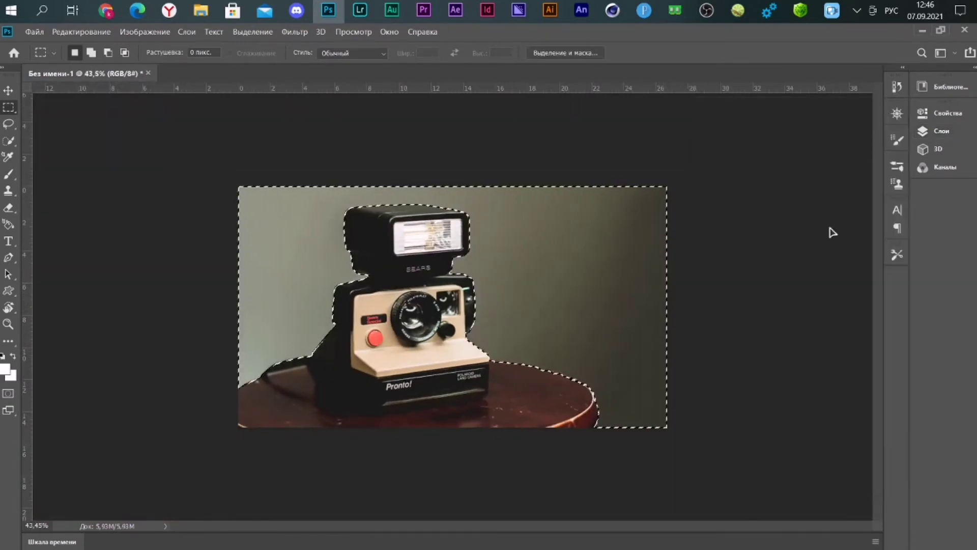
{"action": "scroll", "coordinate": [615, 394], "scroll_direction": "up", "scroll_amount": 2}
{"action": "scroll", "coordinate": [615, 394], "scroll_direction": "up", "scroll_amount": 1}
{"action": "scroll", "coordinate": [596, 417], "scroll_direction": "up", "scroll_amount": 1}
{"action": "scroll", "coordinate": [584, 436], "scroll_direction": "up", "scroll_amount": 1}
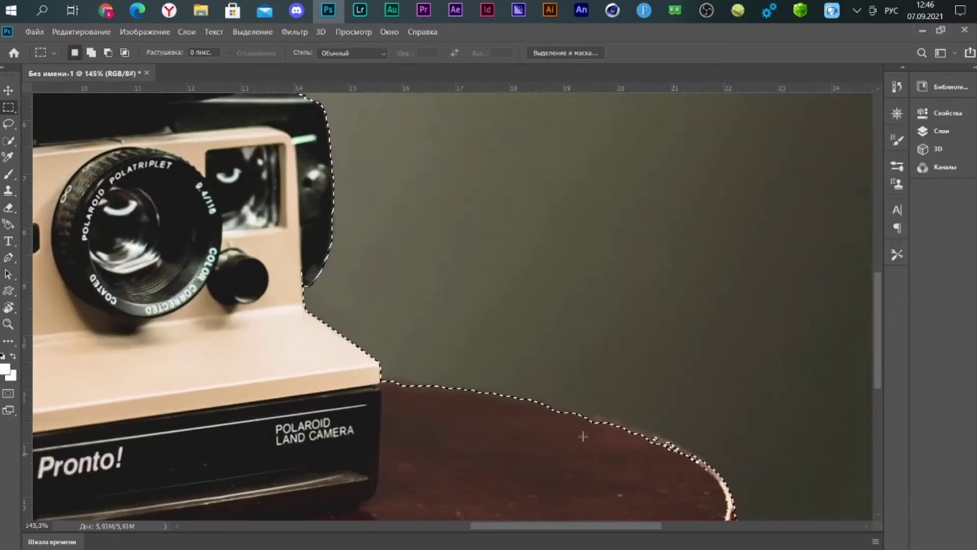
{"action": "key", "text": "v"}
{"action": "scroll", "coordinate": [375, 229], "scroll_direction": "down", "scroll_amount": 3}
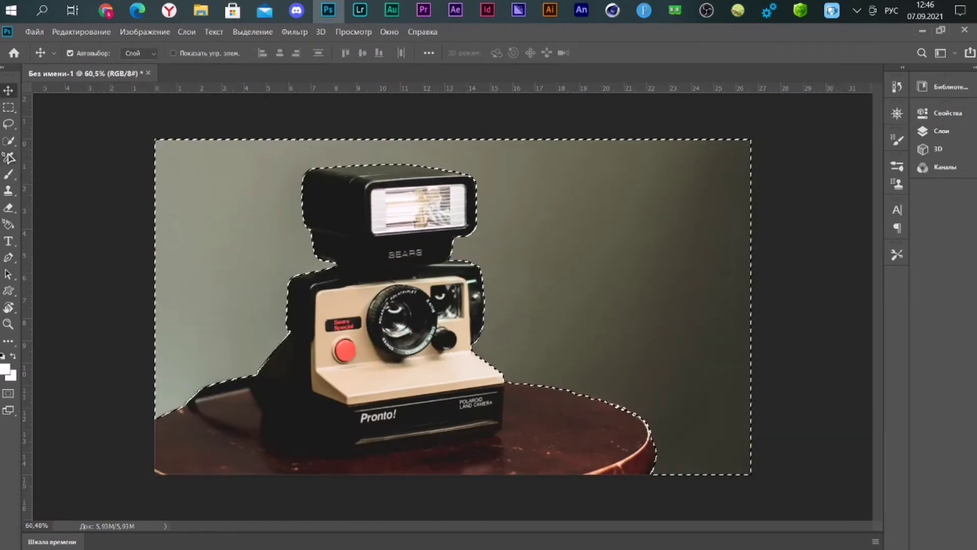
Feather the background selection by 2 px.
{"action": "key", "text": "m"}
{"action": "right_click", "coordinate": [522, 251]}
{"action": "left_click", "coordinate": [580, 280]}
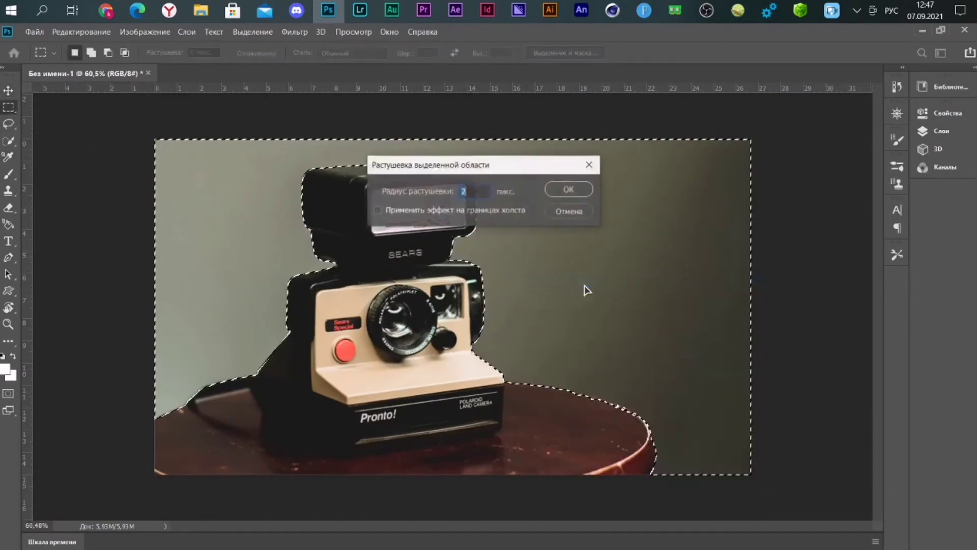
{"action": "left_click", "coordinate": [566, 191]}
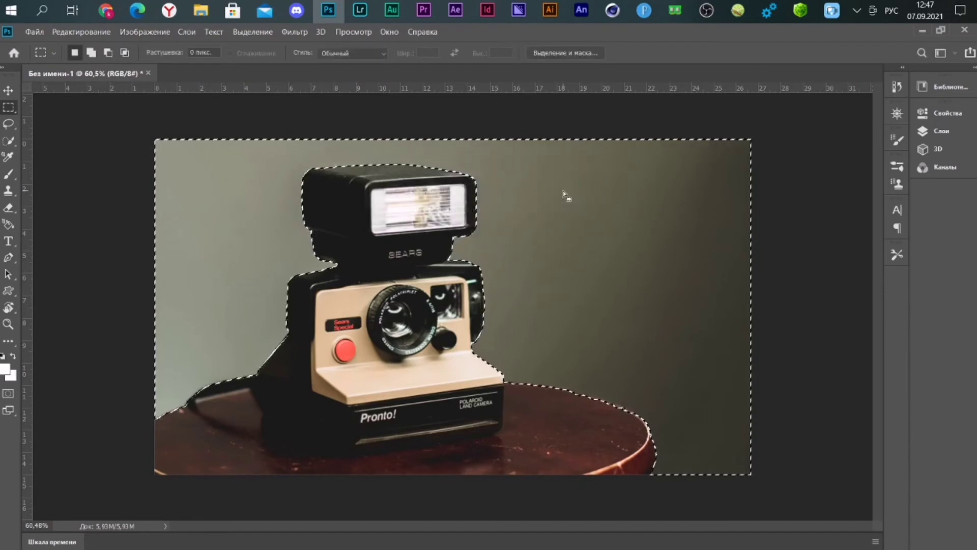
Copy the selection to a new layer, Слой 1, and hide it to check the white background.
{"action": "right_click", "coordinate": [595, 357]}
{"action": "left_click", "coordinate": [636, 219]}
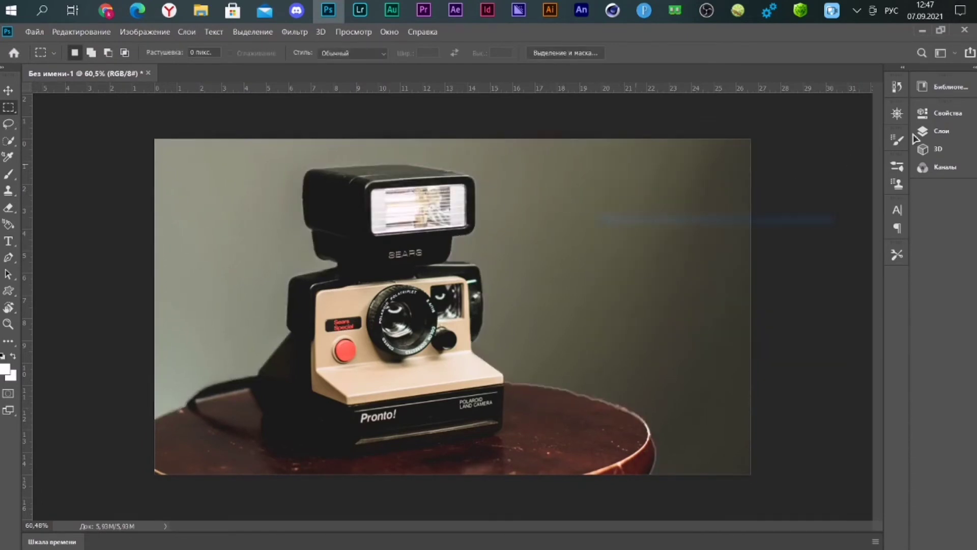
{"action": "left_click", "coordinate": [964, 130]}
{"action": "left_click", "coordinate": [705, 183]}
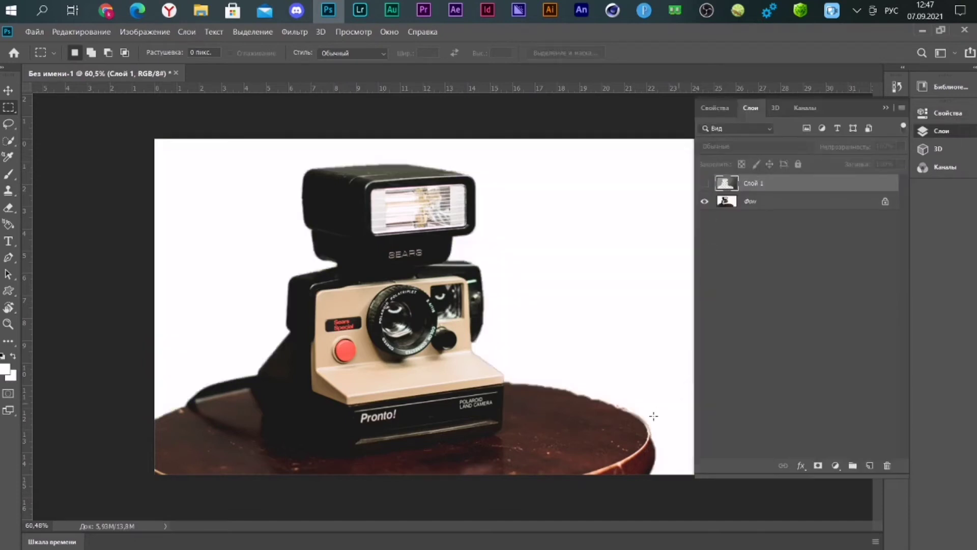
Delete Слой 1 so only the Фон layer remains.
{"action": "scroll", "coordinate": [578, 422], "scroll_direction": "up", "scroll_amount": 3}
{"action": "scroll", "coordinate": [579, 425], "scroll_direction": "up", "scroll_amount": 1}
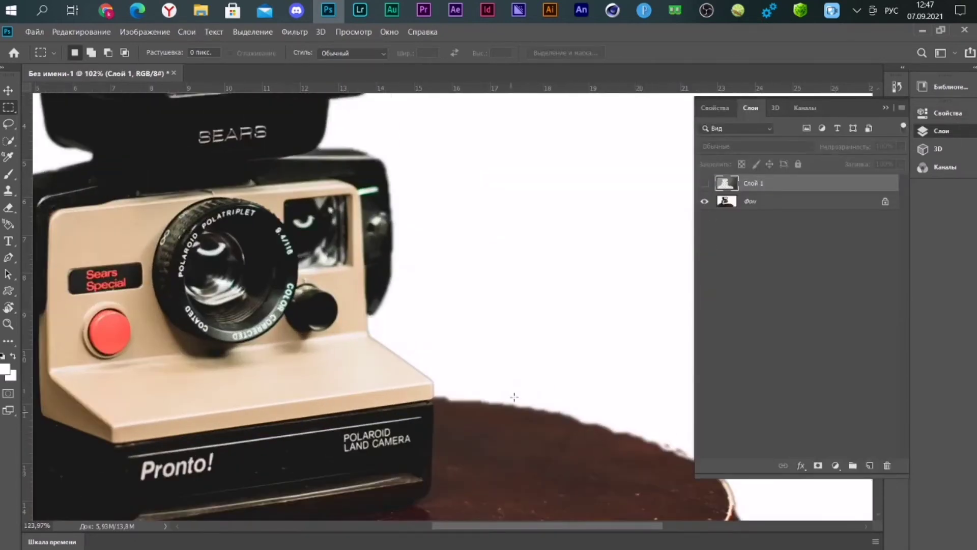
{"action": "scroll", "coordinate": [651, 419], "scroll_direction": "down", "scroll_amount": 3}
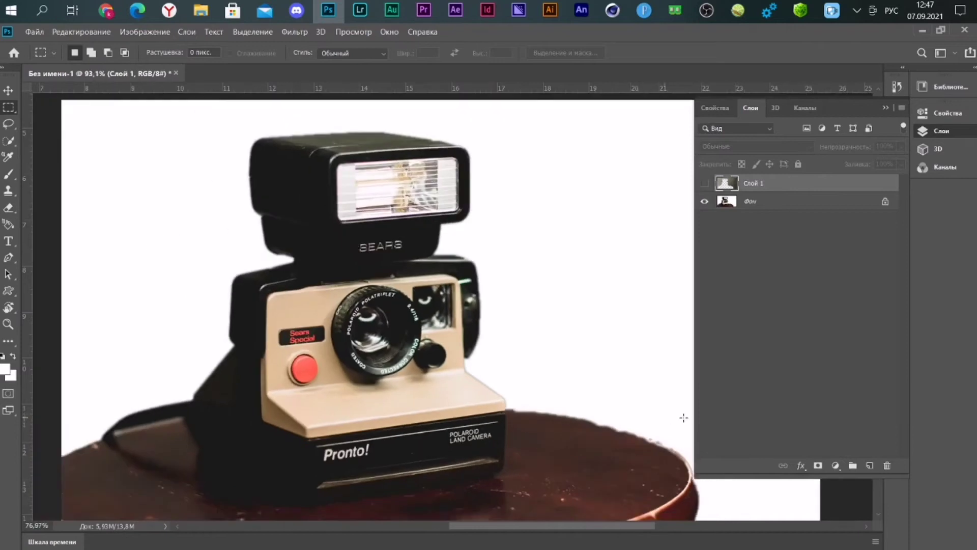
{"action": "scroll", "coordinate": [657, 418], "scroll_direction": "down", "scroll_amount": 2}
{"action": "left_click", "coordinate": [888, 465]}
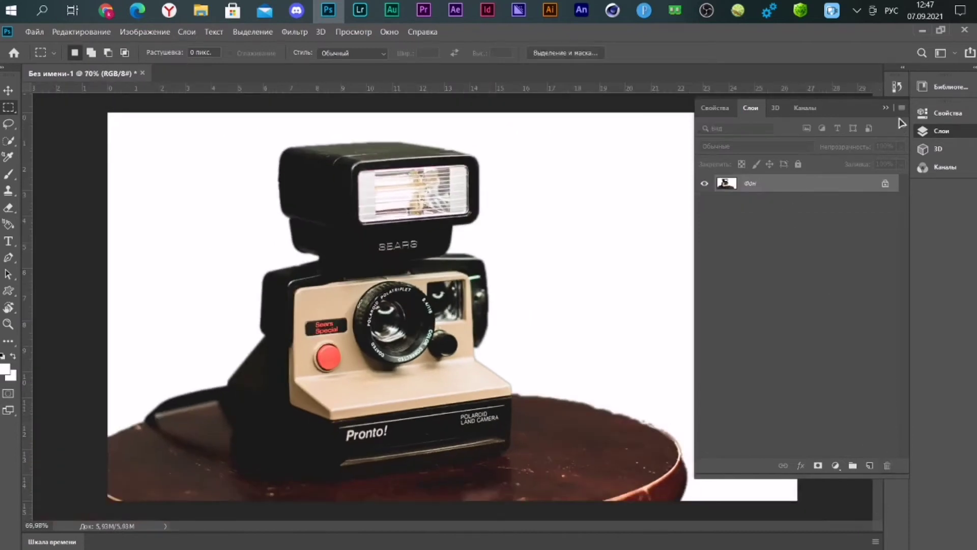
{"action": "left_click", "coordinate": [886, 107]}
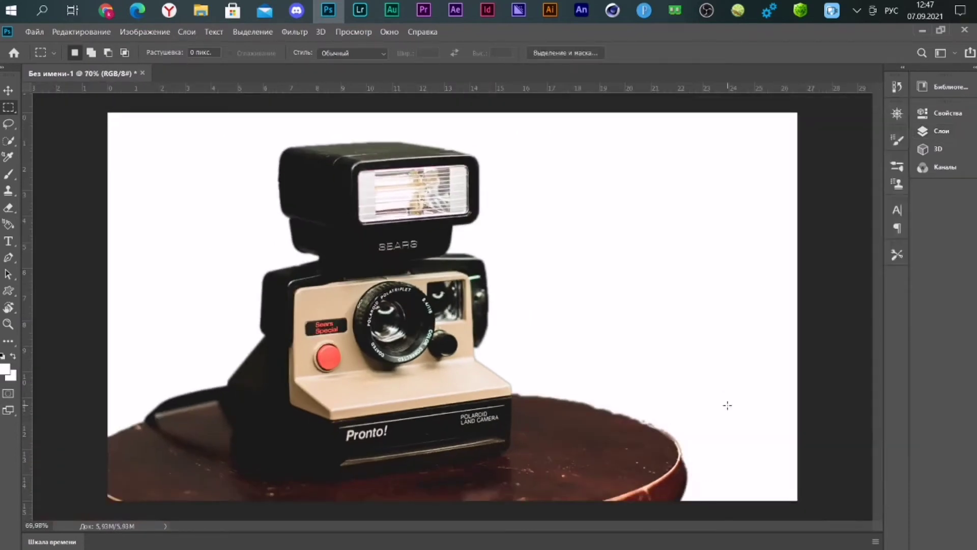
Erase the dark grey fringe along the table's right and top edges to white.
{"action": "scroll", "coordinate": [728, 405], "scroll_direction": "up", "scroll_amount": 1}
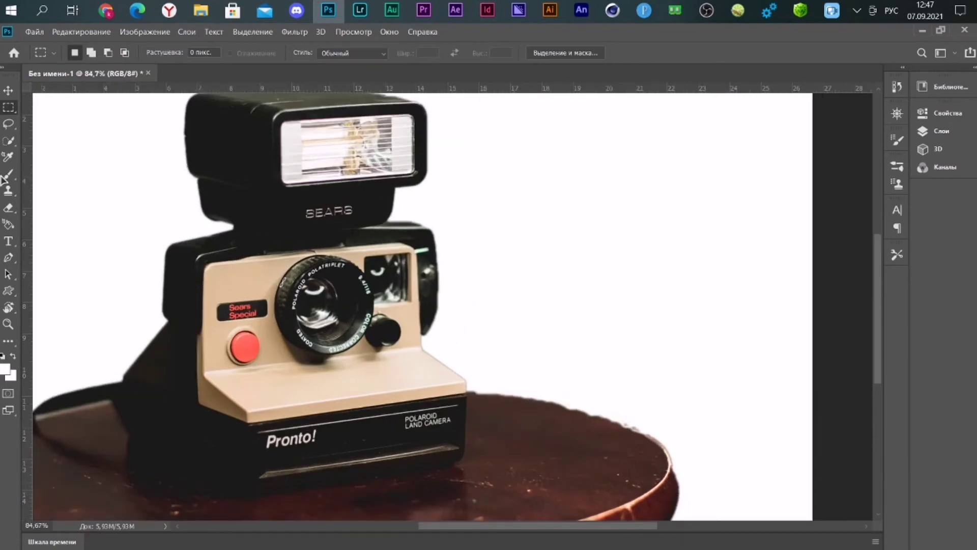
{"action": "left_click", "coordinate": [9, 207]}
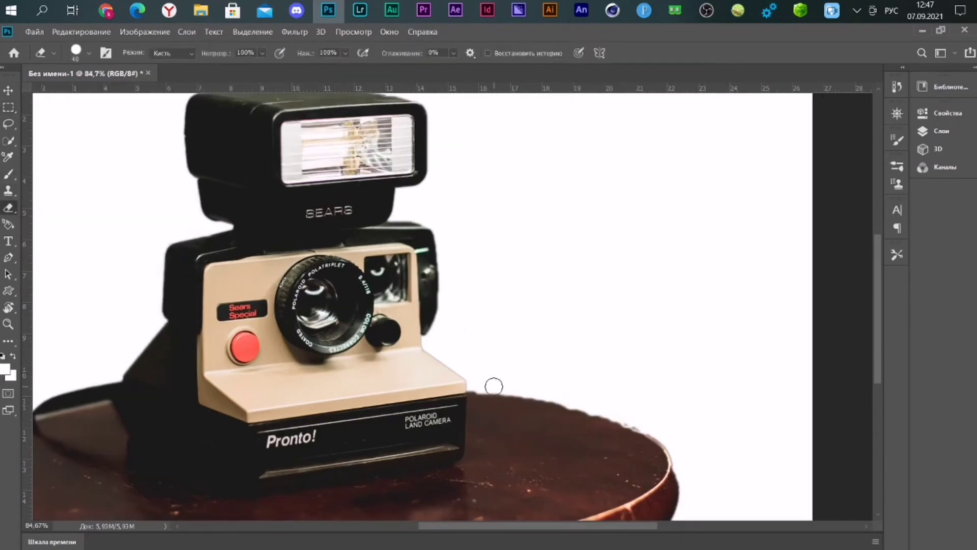
{"action": "mouse_move", "coordinate": [553, 396]}
{"action": "left_mouse_down"}
{"action": "mouse_move", "coordinate": [686, 493]}
{"action": "mouse_move", "coordinate": [687, 513]}
{"action": "left_mouse_up"}
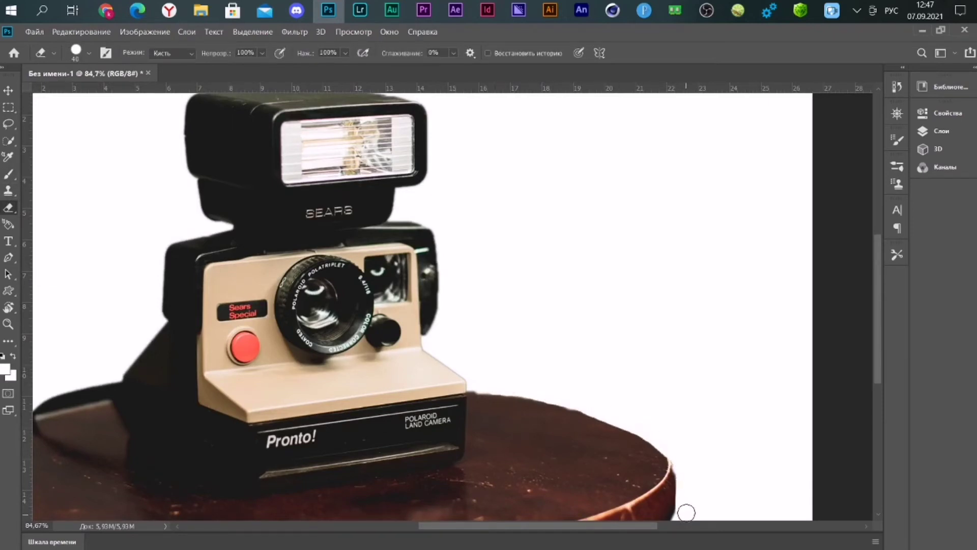
{"action": "mouse_move", "coordinate": [683, 480]}
{"action": "left_mouse_down"}
{"action": "mouse_move", "coordinate": [667, 451]}
{"action": "mouse_move", "coordinate": [598, 410]}
{"action": "mouse_move", "coordinate": [492, 385]}
{"action": "left_mouse_up"}
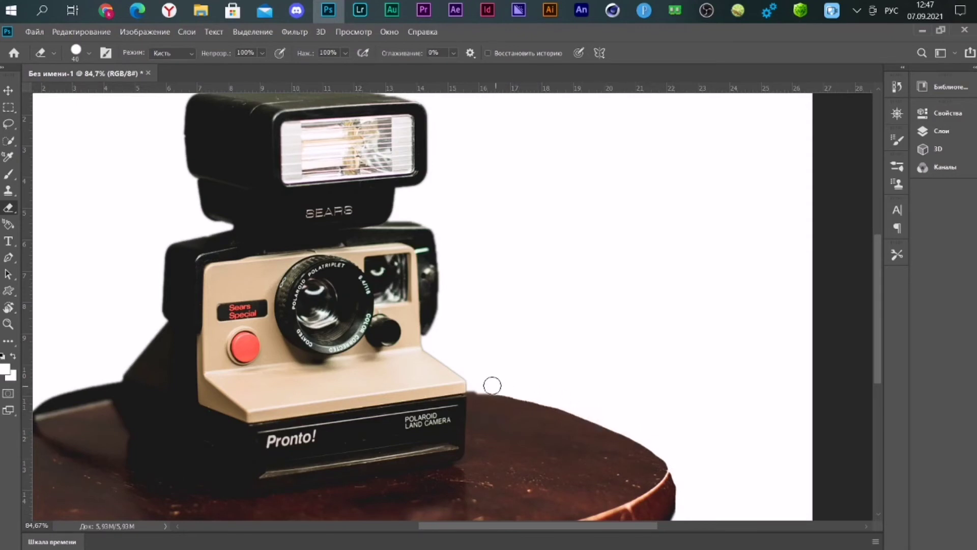
{"action": "scroll", "coordinate": [560, 393], "scroll_direction": "down", "scroll_amount": 2}
{"action": "scroll", "coordinate": [606, 397], "scroll_direction": "down", "scroll_amount": 2}
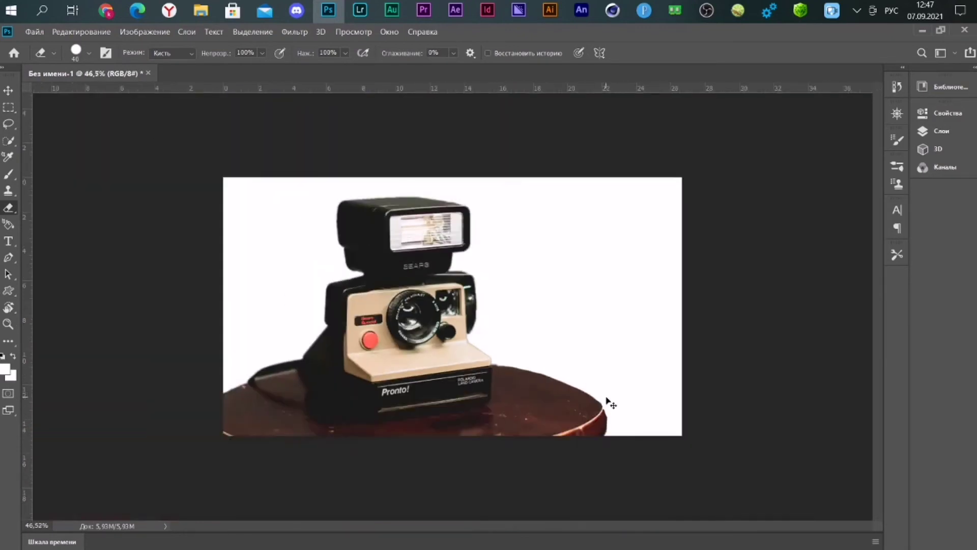
{"action": "scroll", "coordinate": [452, 306], "scroll_direction": "down", "scroll_amount": 1}
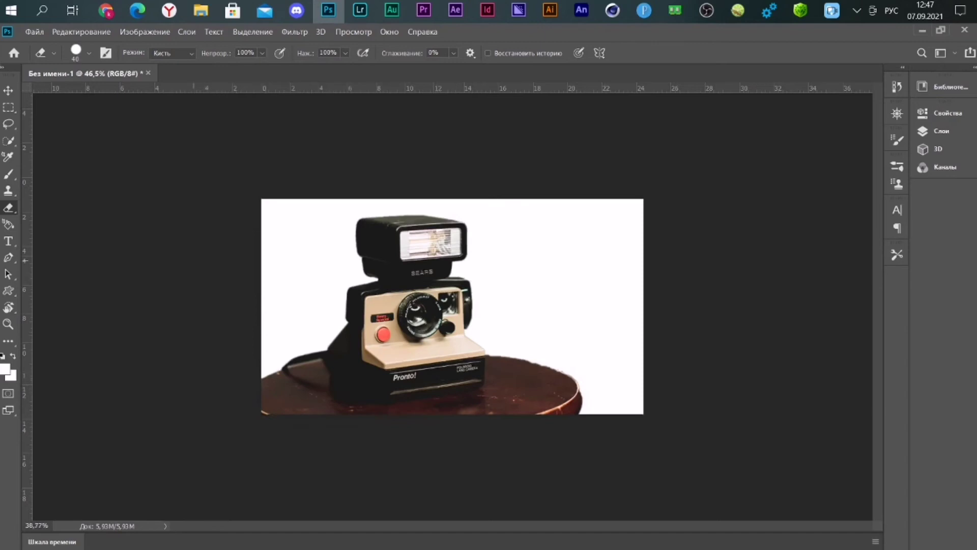
{"action": "left_click", "coordinate": [8, 90]}
{"action": "scroll", "coordinate": [353, 258], "scroll_direction": "down", "scroll_amount": 1}
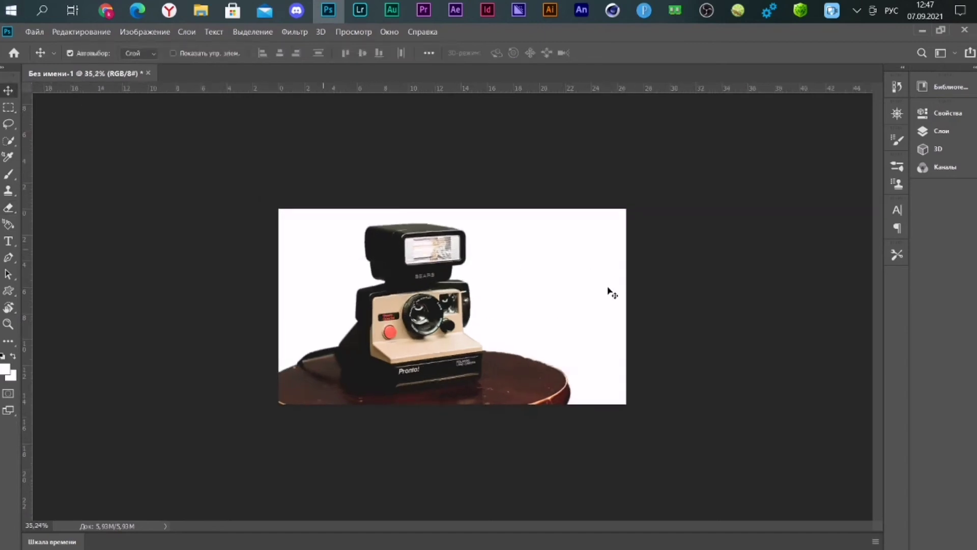
{"action": "left_click", "coordinate": [707, 11]}
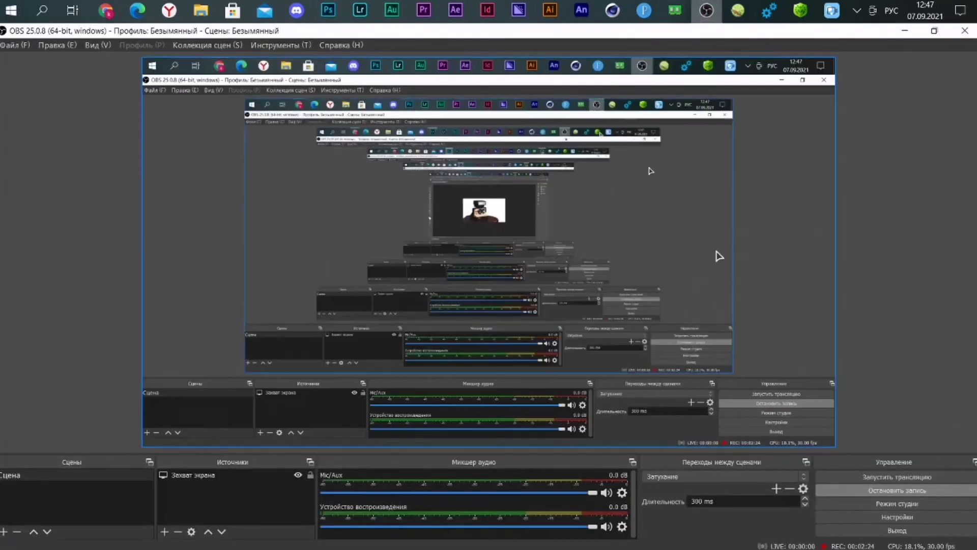